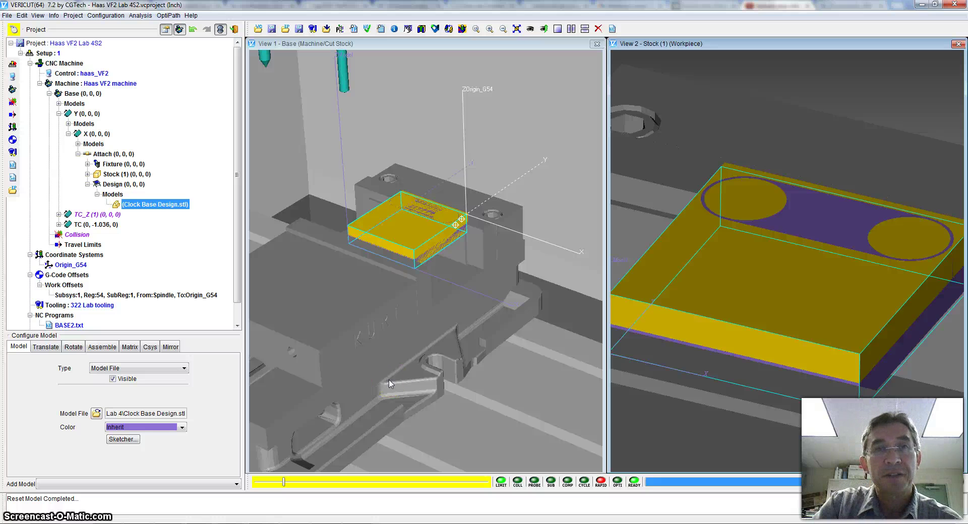
Orbit the machine and stock views to show the workpiece's front face from new angles
left_click_drag(485, 316, 520, 325)
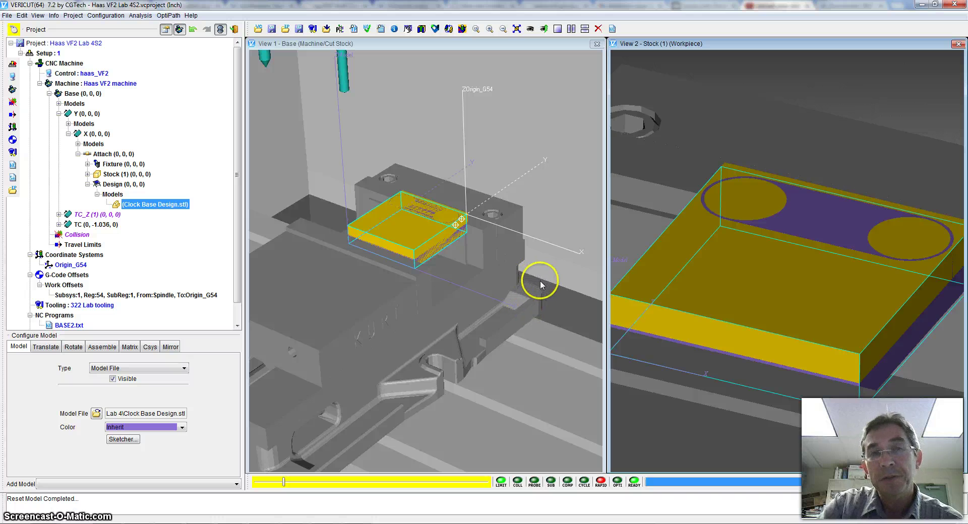
left_click_drag(553, 252, 561, 250)
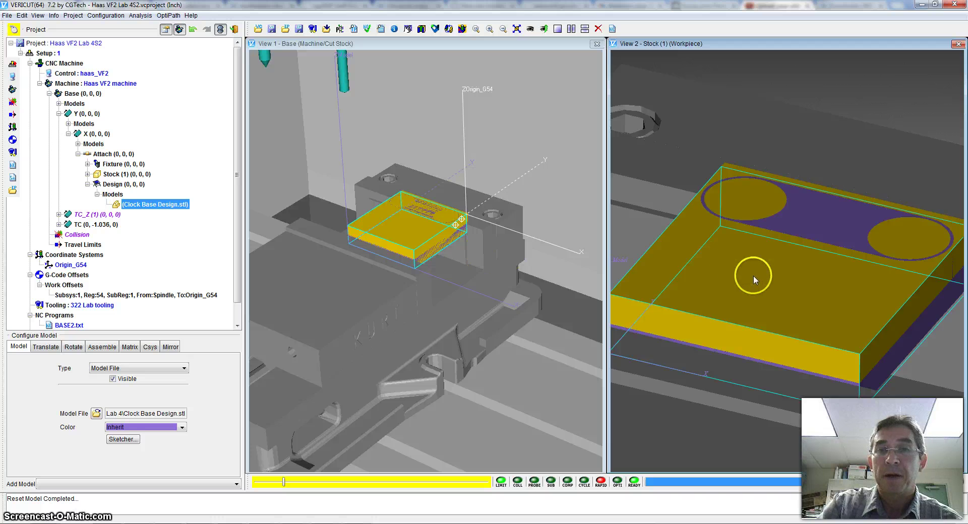
left_click_drag(753, 275, 823, 299)
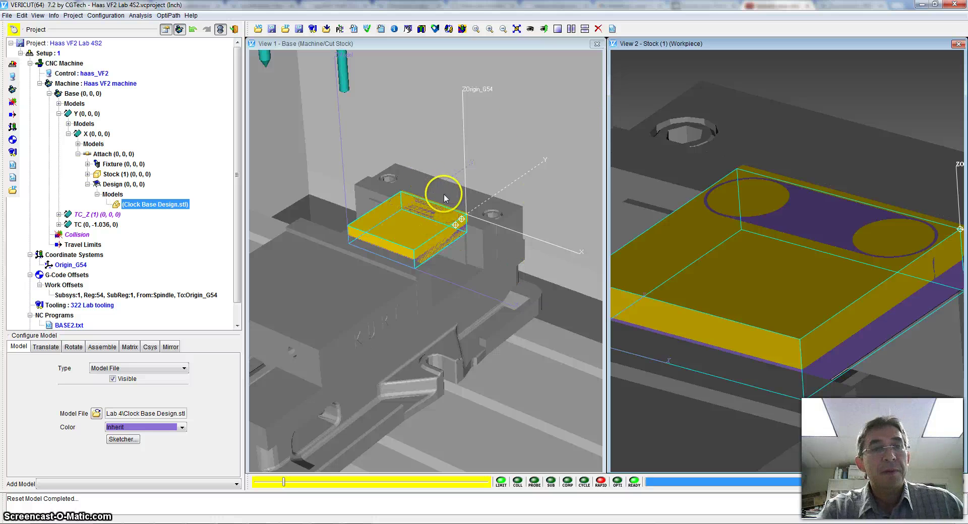
mouse_move(444, 197)
left_mouse_down("ctrl")
mouse_move(434, 180)
mouse_move(438, 211)
left_mouse_up("ctrl")
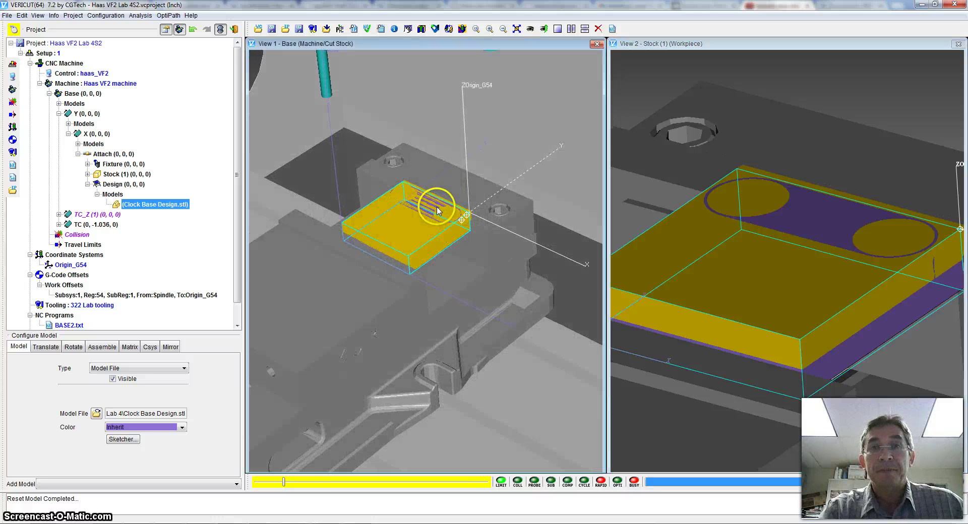
left_click_drag(666, 180, 691, 191, "ctrl")
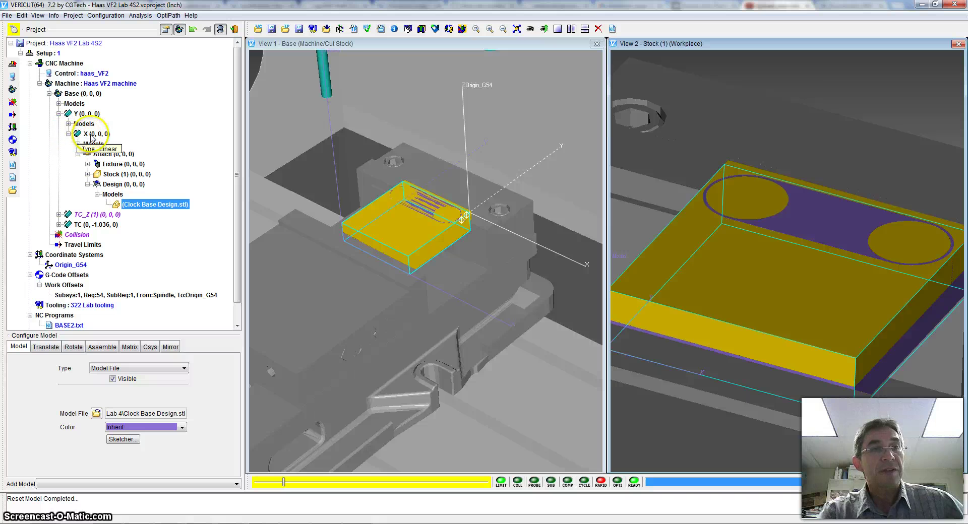
Expand the Attach branch and bring up the Clock Base Design.stl context menu
left_click(78, 153)
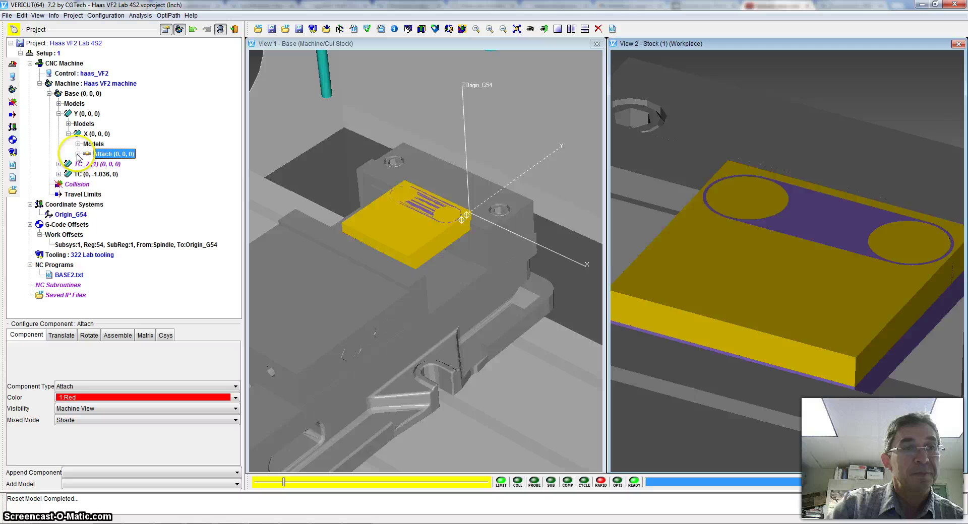
left_click(78, 154)
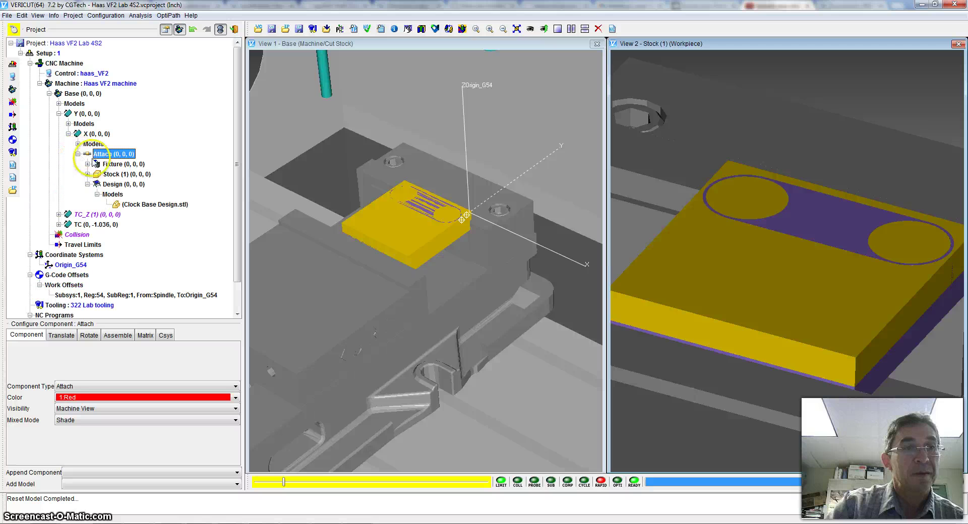
right_click(144, 207)
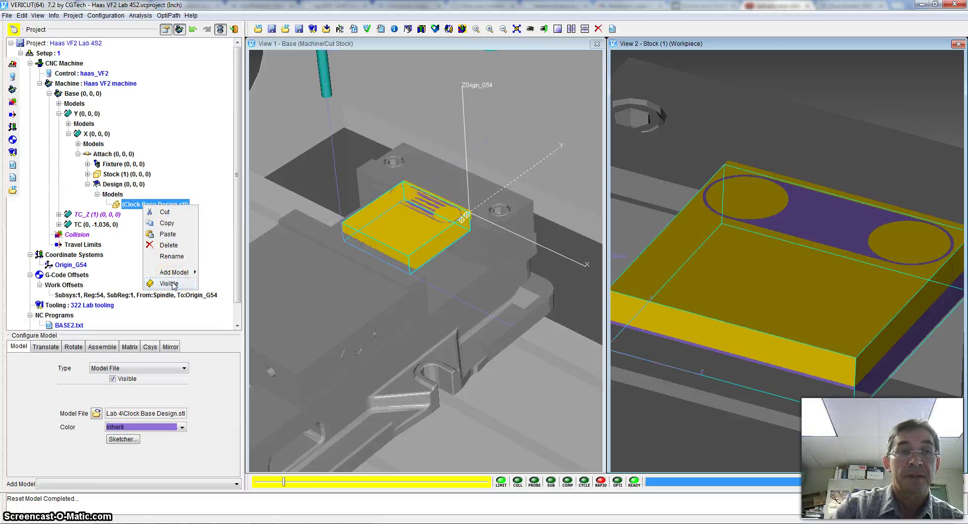
Uncheck Visible for Clock Base Design.stl and zoom View 1 onto the vise and stock
left_click(169, 284)
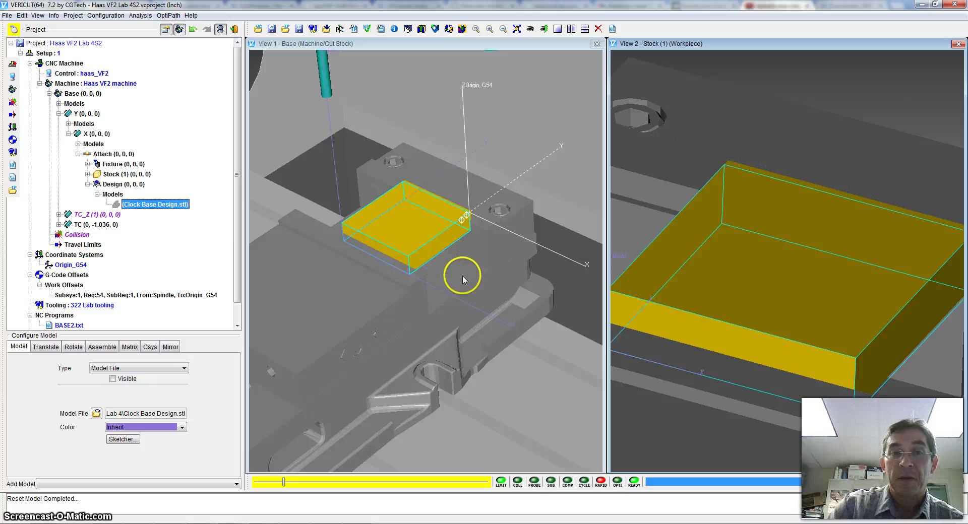
left_click_drag(462, 275, 469, 257)
mouse_move(692, 281)
left_mouse_down()
mouse_move(698, 268)
mouse_move(676, 278)
mouse_move(691, 281)
left_mouse_up()
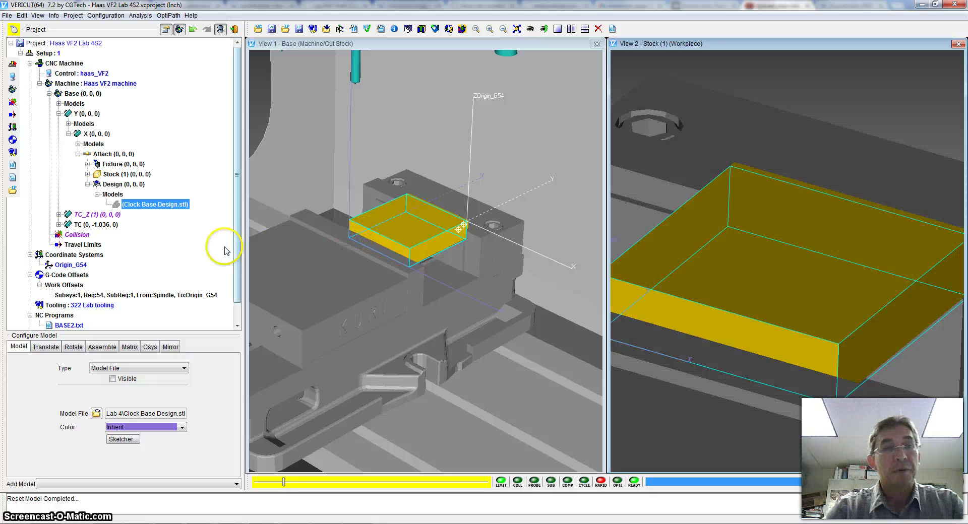
scroll(238, 242, "down", 1)
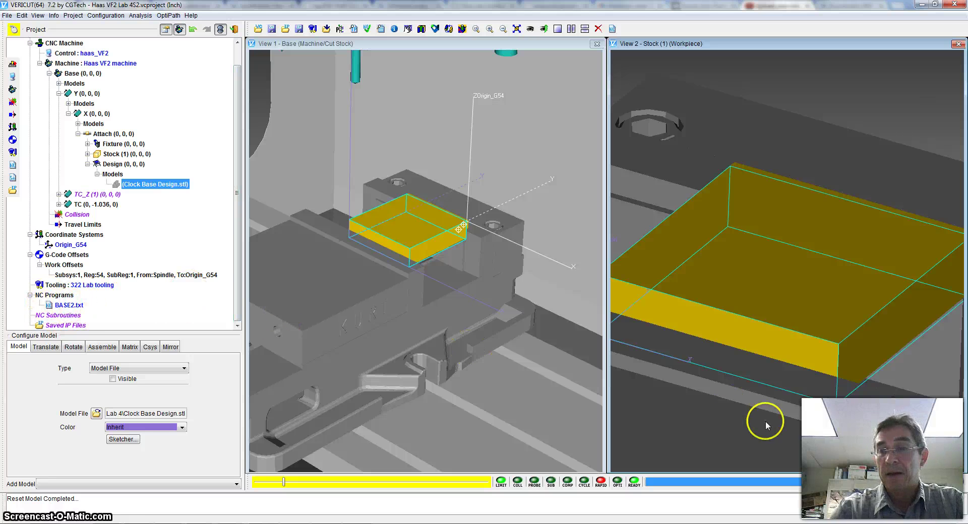
Play BASE2.txt to the end and rotate View 2 to inspect the cut boss and counterbored holes
left_click(959, 484)
scroll(435, 333, "up", 6)
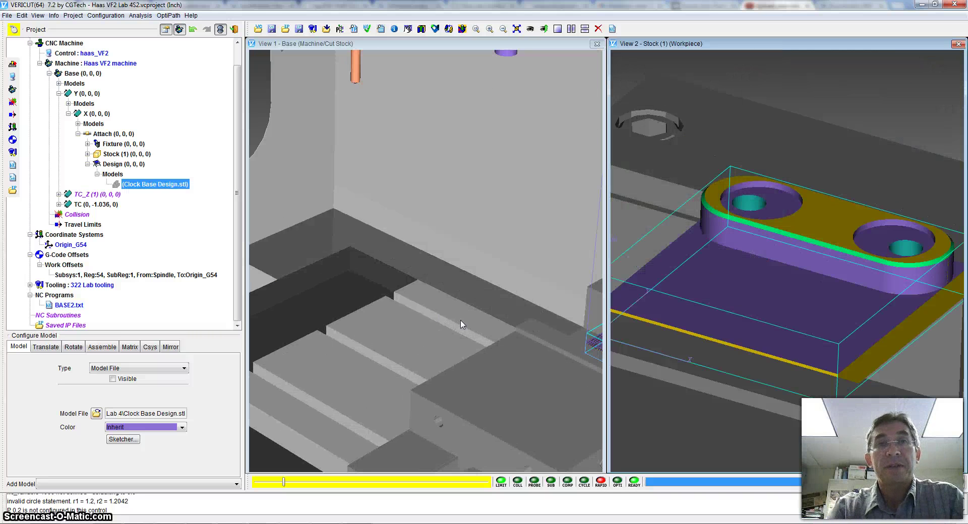
left_click(519, 313)
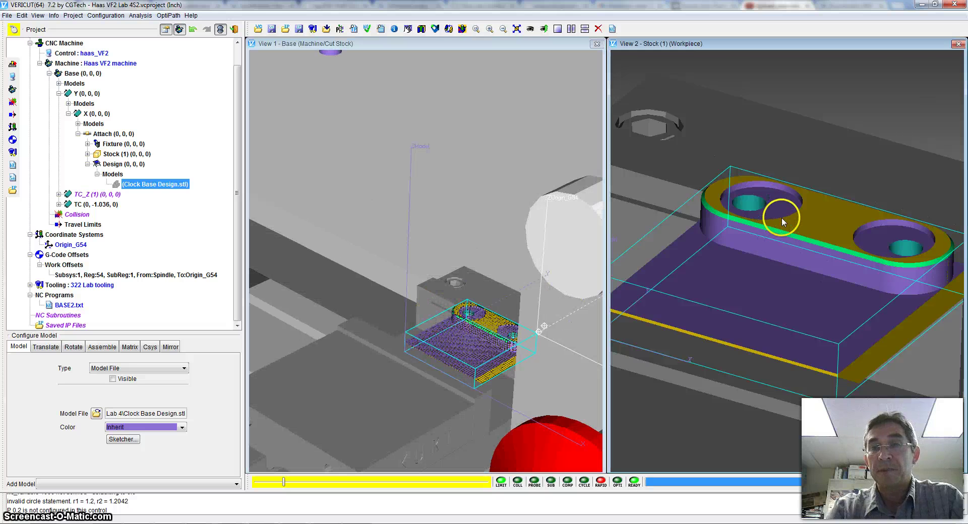
left_click_drag(782, 216, 767, 292)
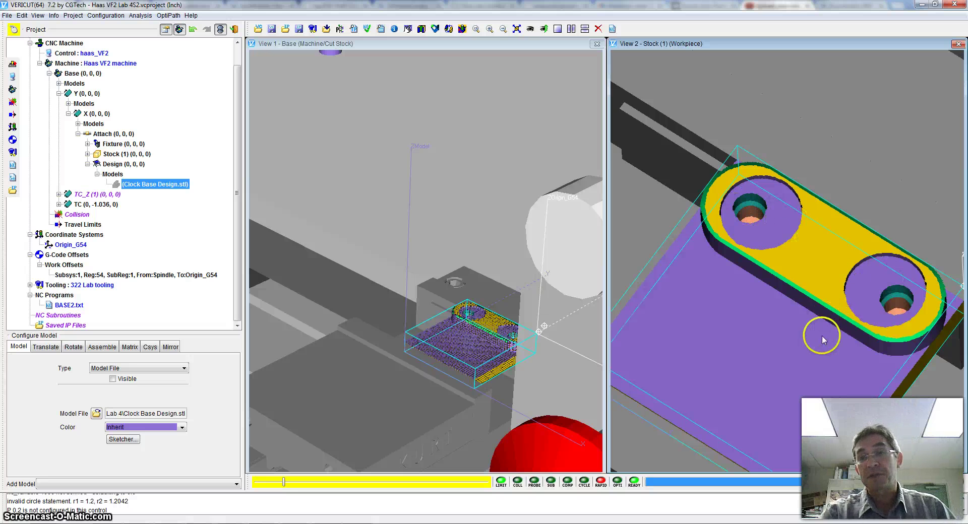
left_click_drag(821, 336, 787, 310, "ctrl")
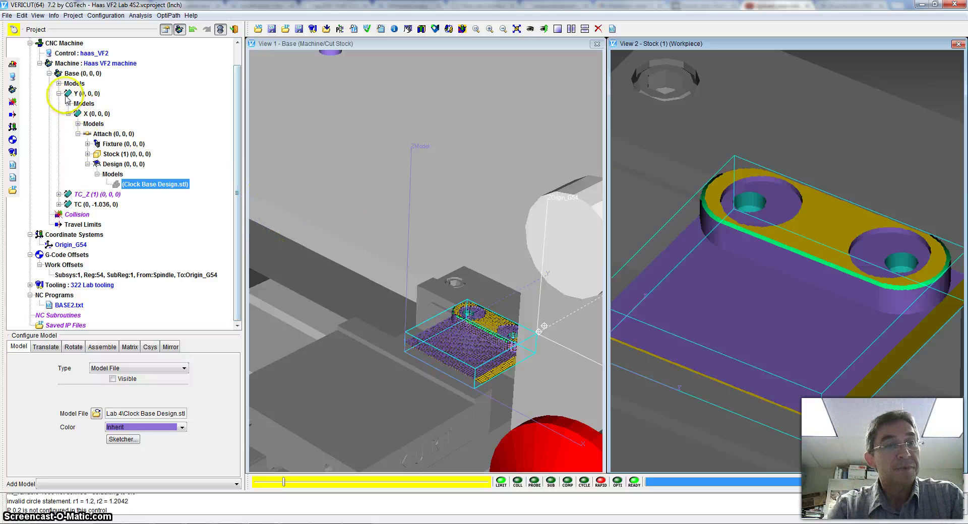
Make Clock Base Design.stl visible again and orbit View 2 lower to show the side walls
right_click(154, 187)
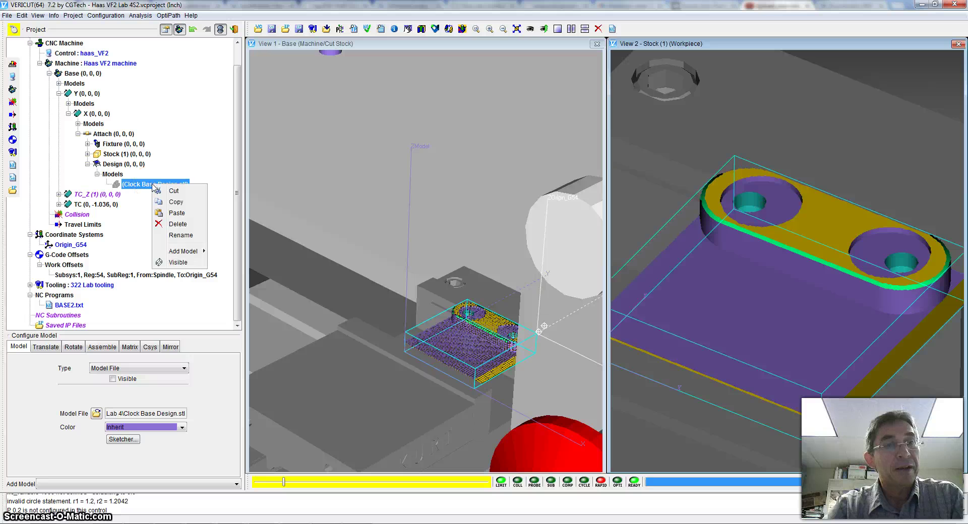
left_click(174, 263)
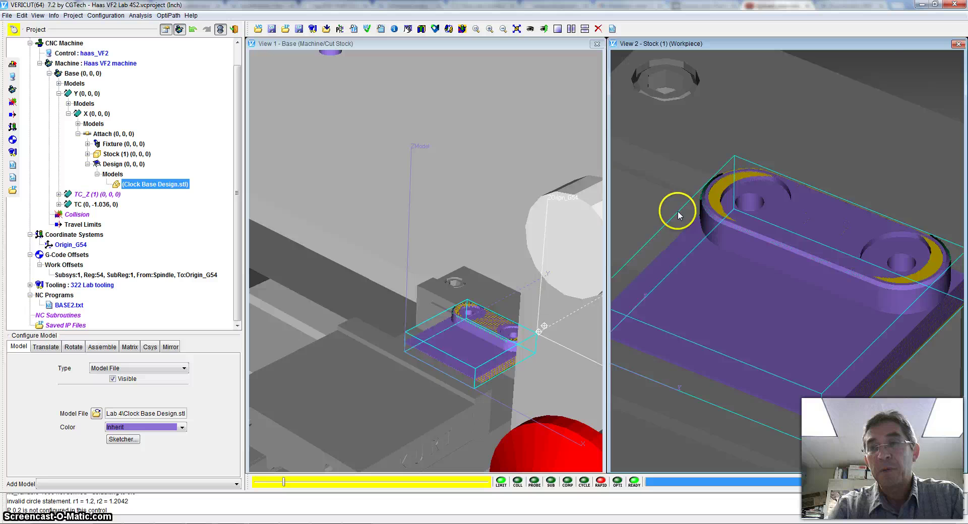
left_click_drag(678, 216, 663, 296)
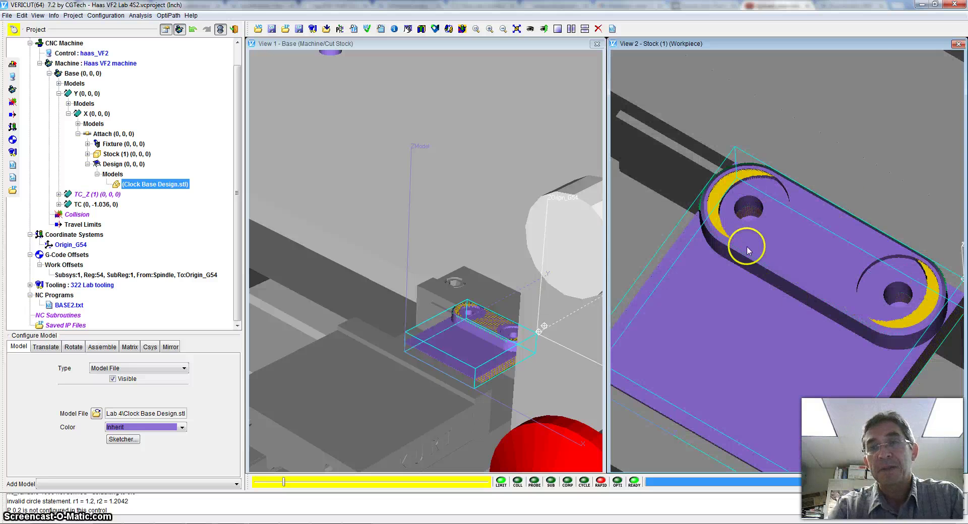
left_click_drag(748, 250, 793, 270)
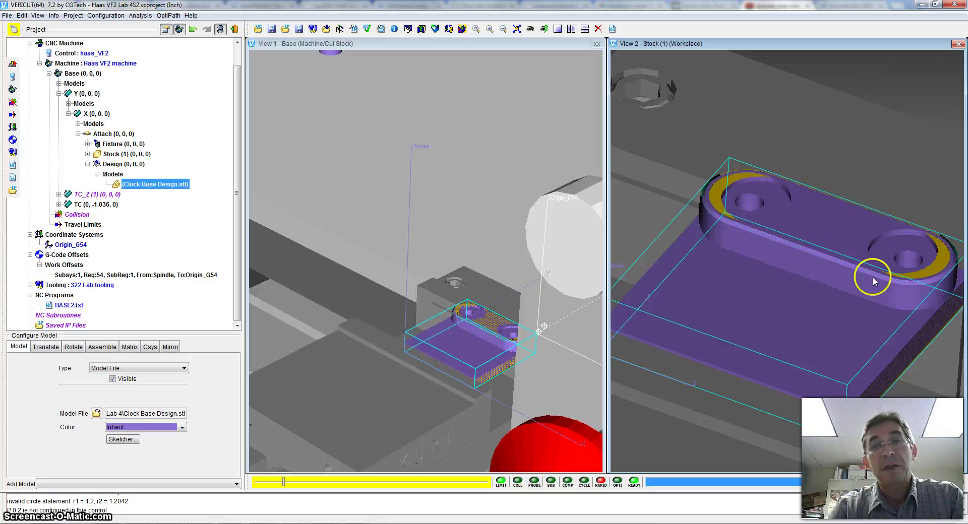
left_click_drag(744, 210, 747, 229)
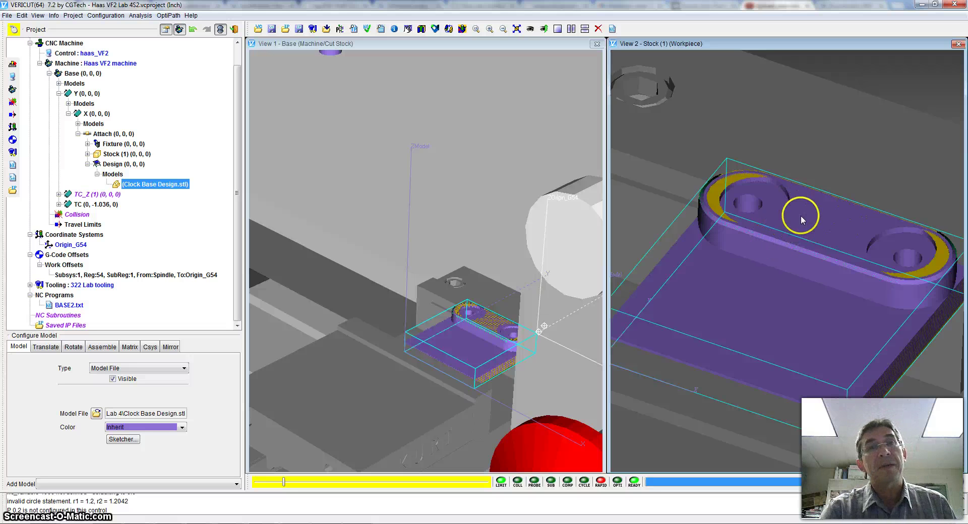
left_click_drag(810, 184, 797, 218)
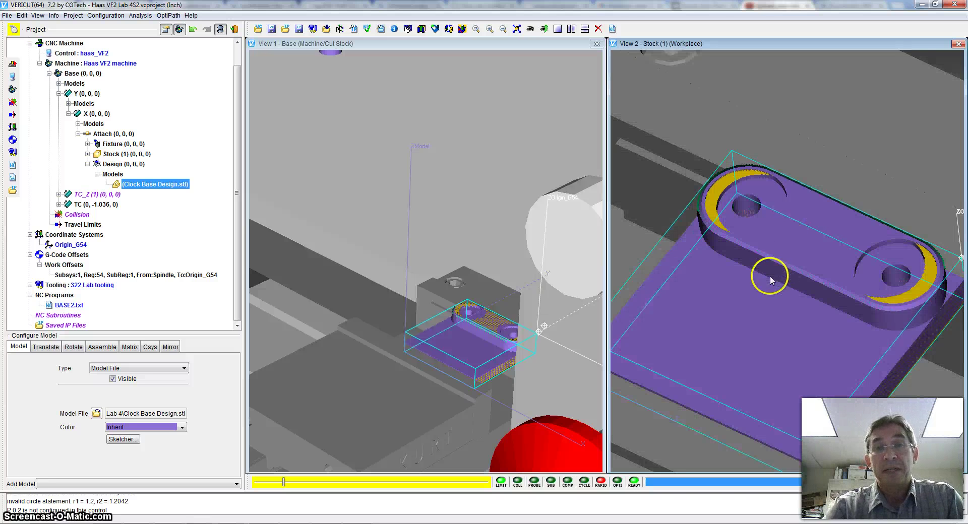
left_click_drag(763, 282, 783, 253)
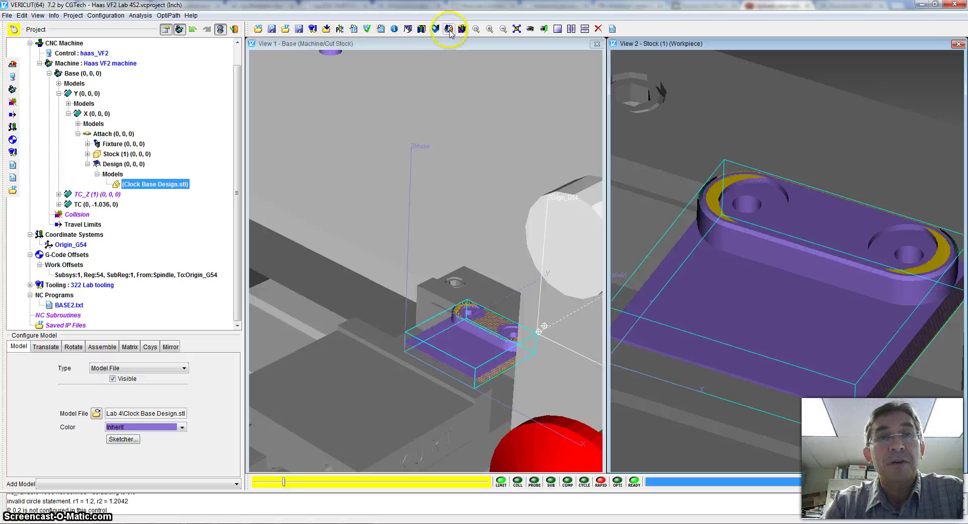
Open the X-Caliper measuring tool and close it again
left_click(437, 34)
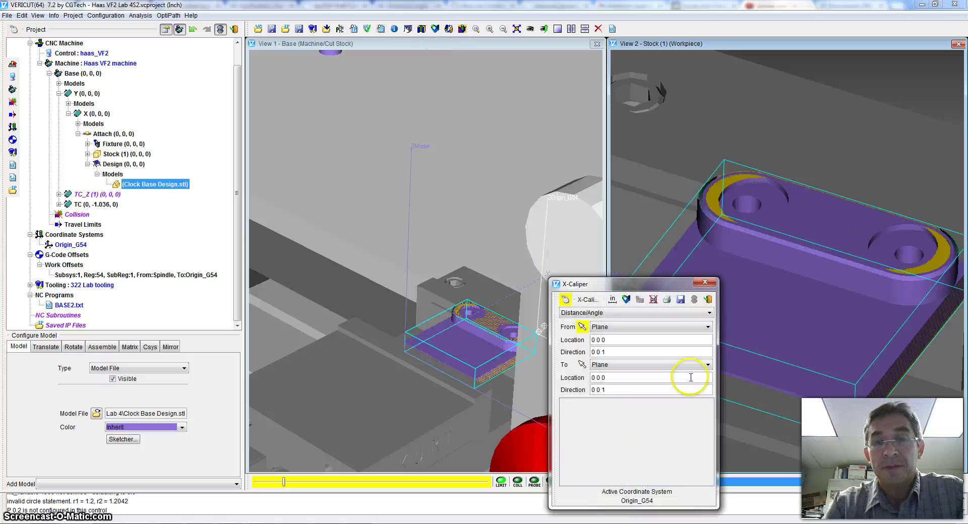
left_click(721, 277)
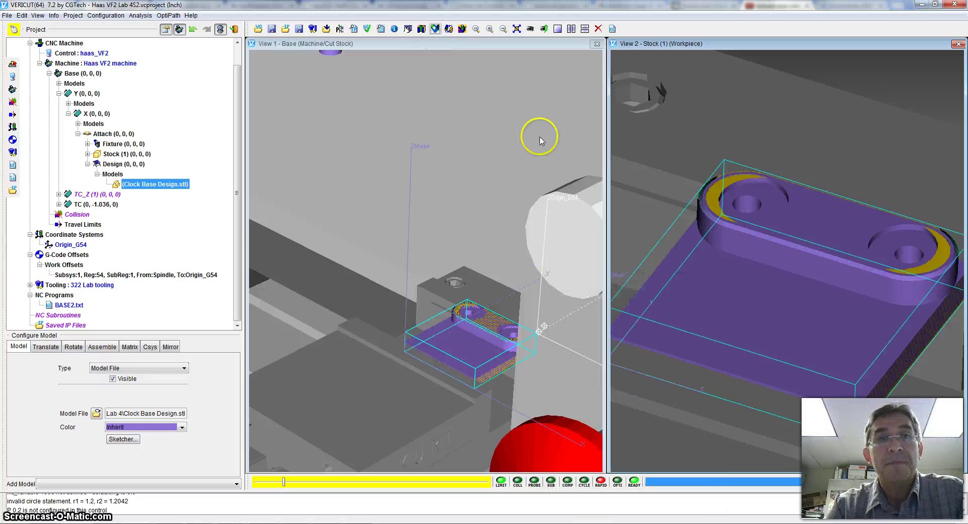
In AUTO-DIFF, keep method Solid and type Both, then select the 0.004 Gouge tolerance
left_click(450, 30)
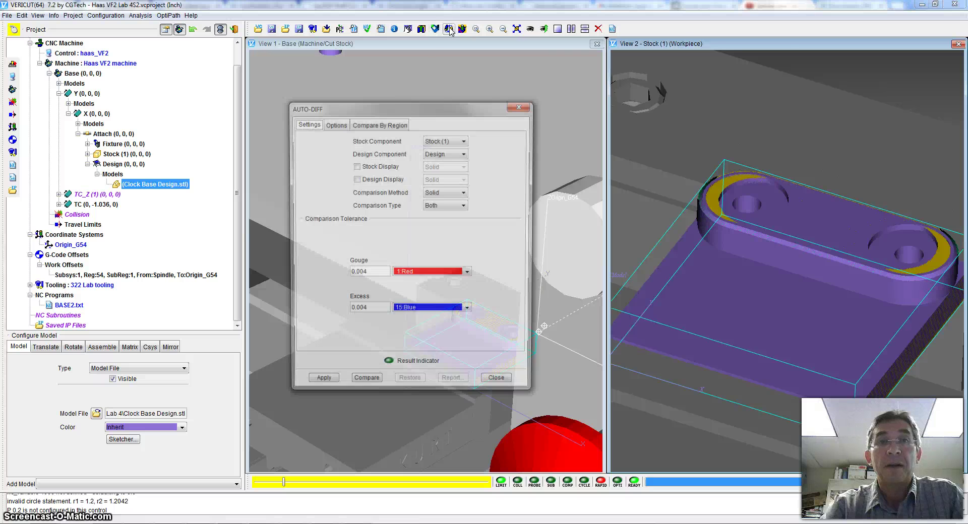
left_click_drag(404, 97, 468, 71)
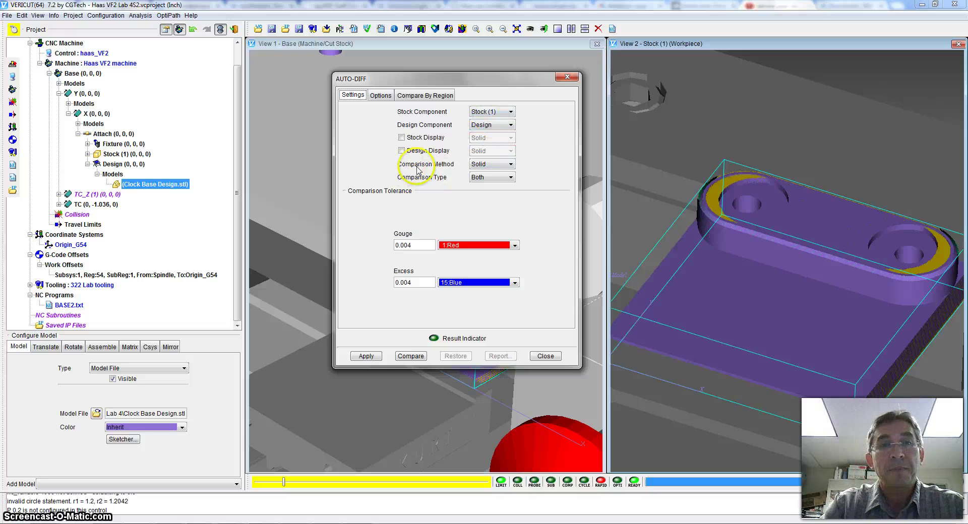
left_click(511, 165)
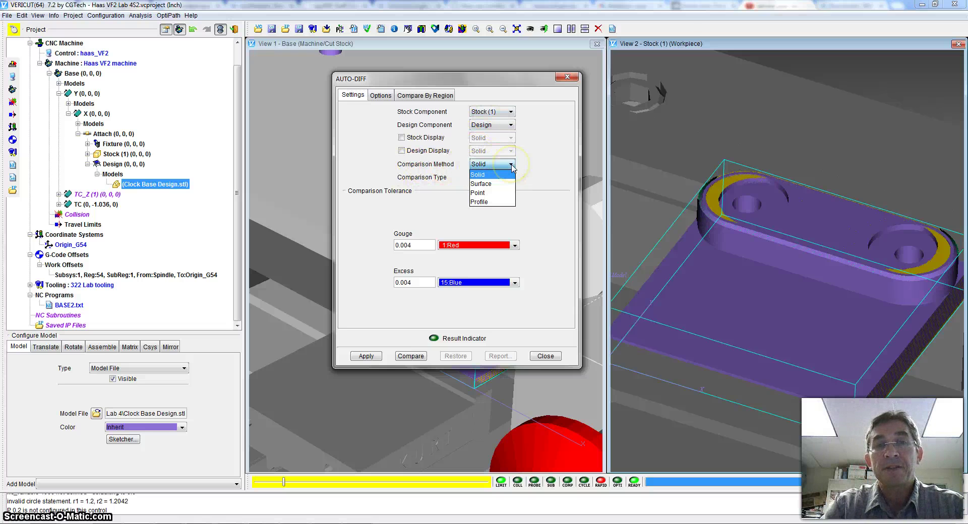
left_click(486, 177)
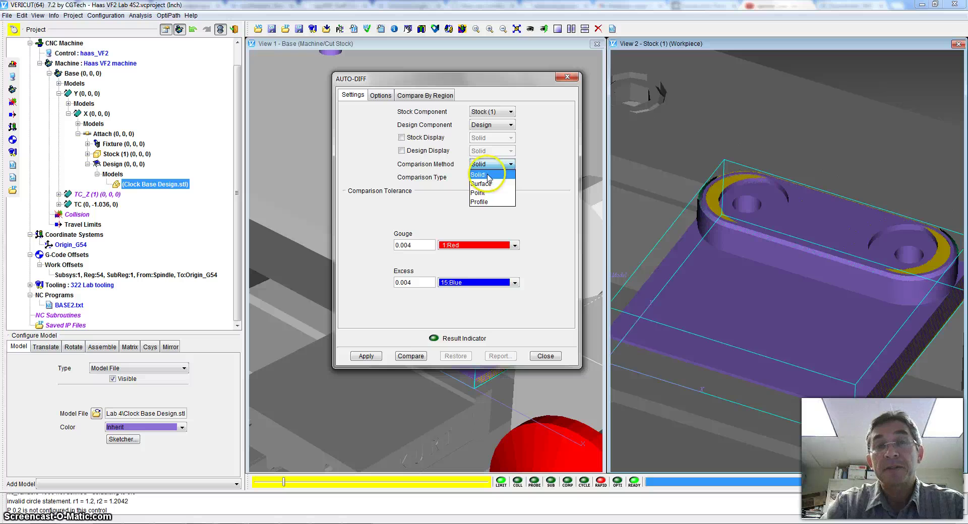
left_click(487, 175)
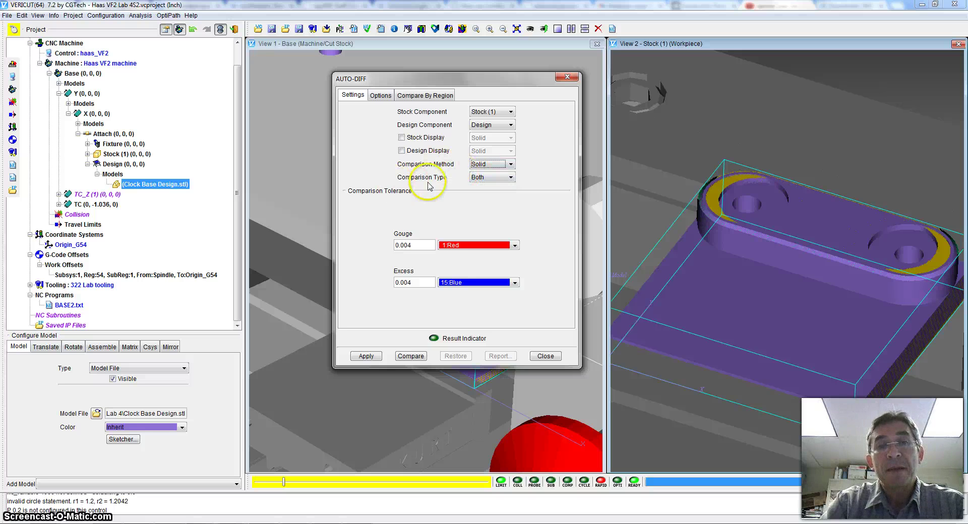
left_click(510, 177)
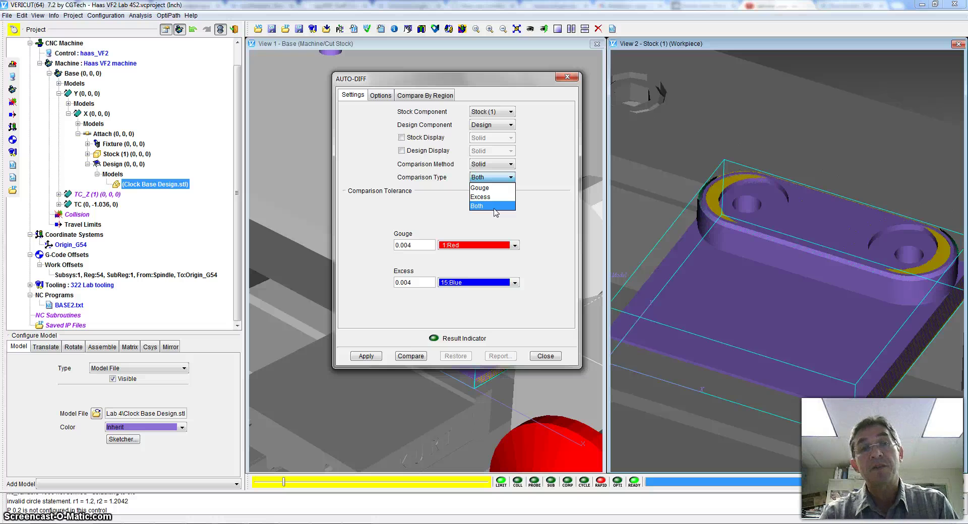
left_click(495, 189)
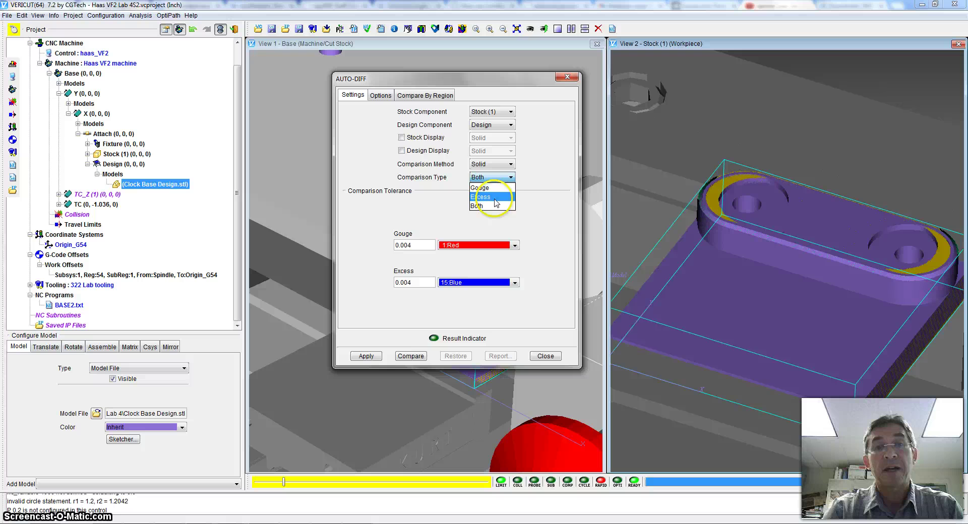
left_click(502, 222)
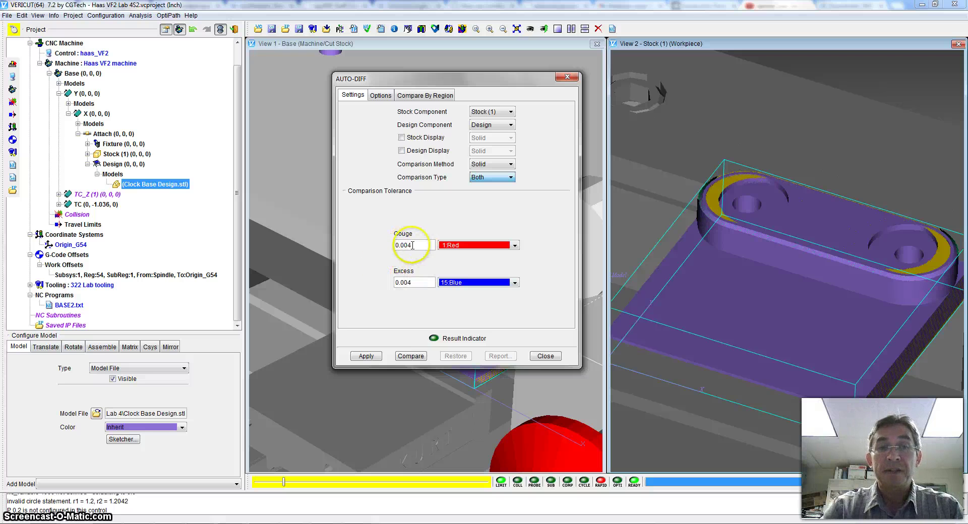
left_click(396, 245)
left_click_drag(396, 245, 419, 251)
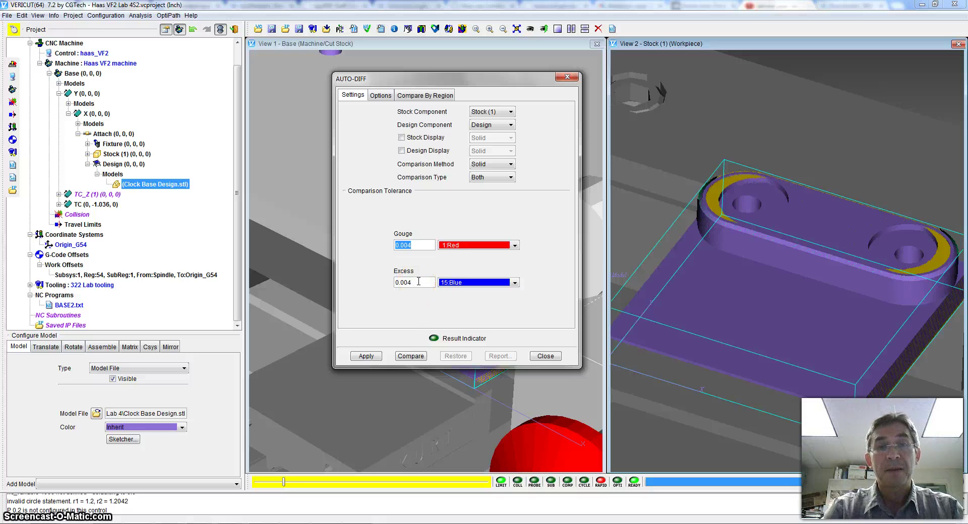
Run the AUTO-DIFF Compare and orbit View 2 to inspect the red gouge and blue excess regions
left_click(413, 357)
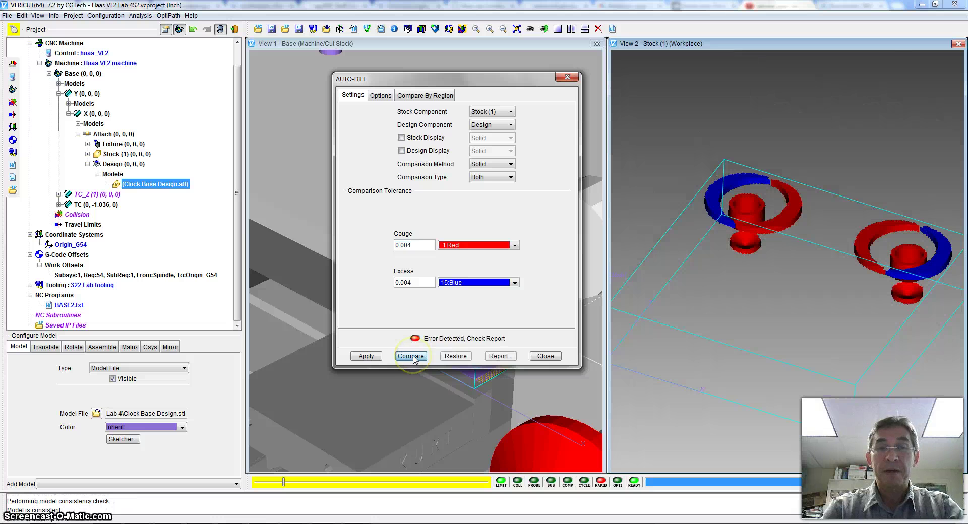
left_click_drag(689, 293, 751, 216, "ctrl")
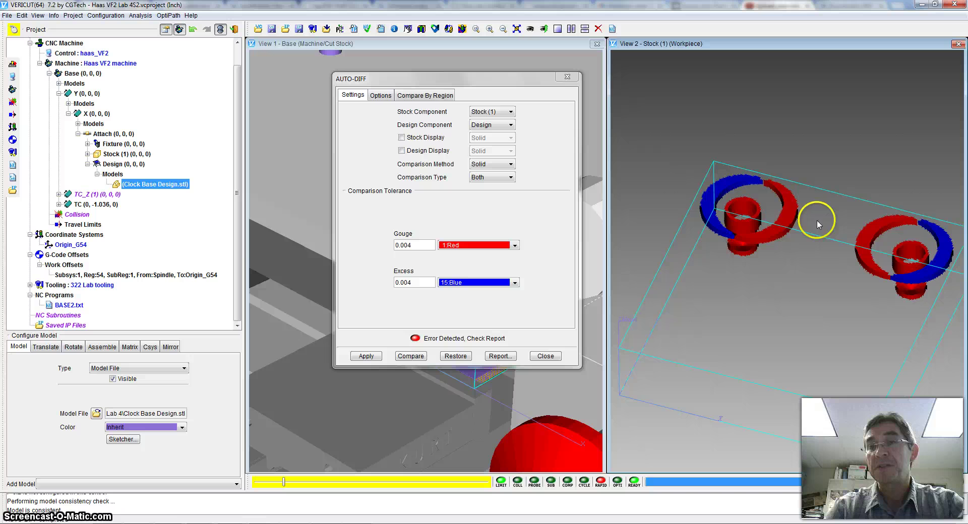
left_click_drag(736, 282, 755, 274)
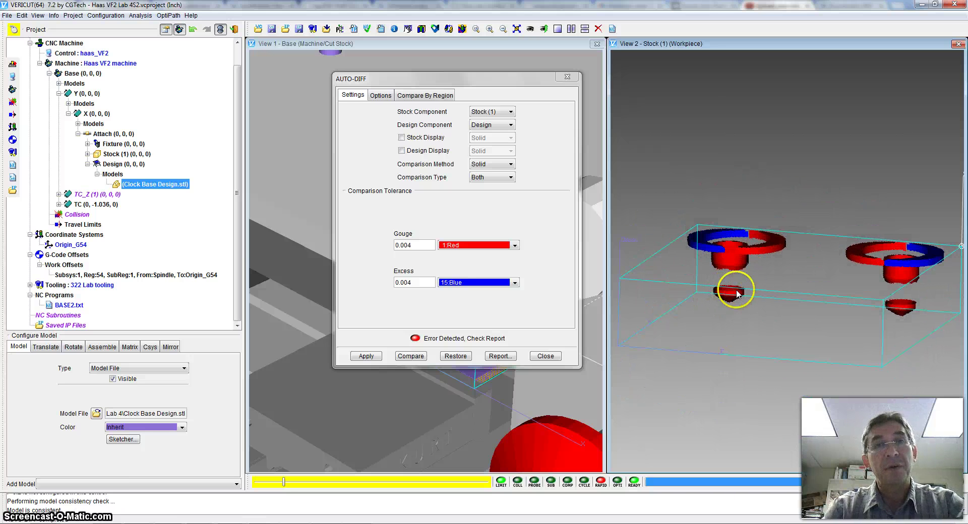
left_click_drag(735, 290, 736, 297)
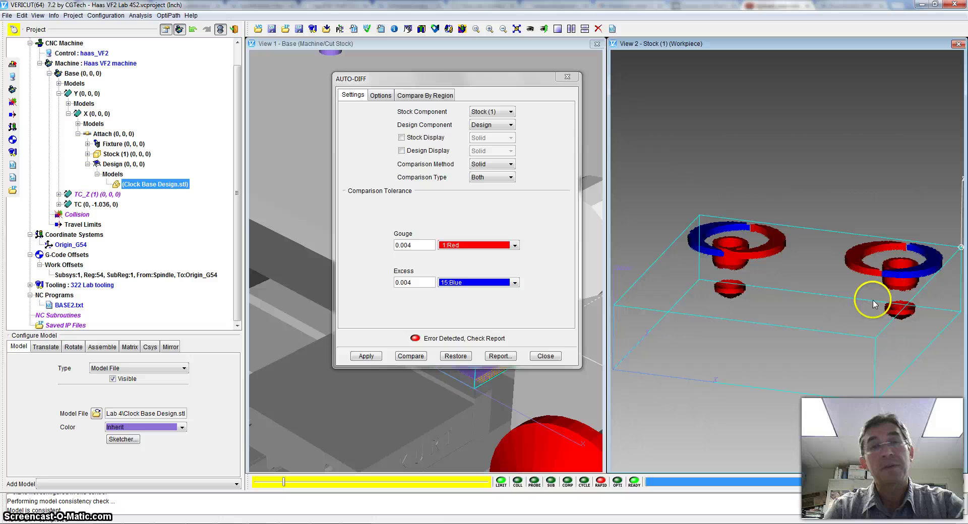
View the coloured boss rings edge-on at a low angle, then from above
left_click_drag(731, 270, 687, 255)
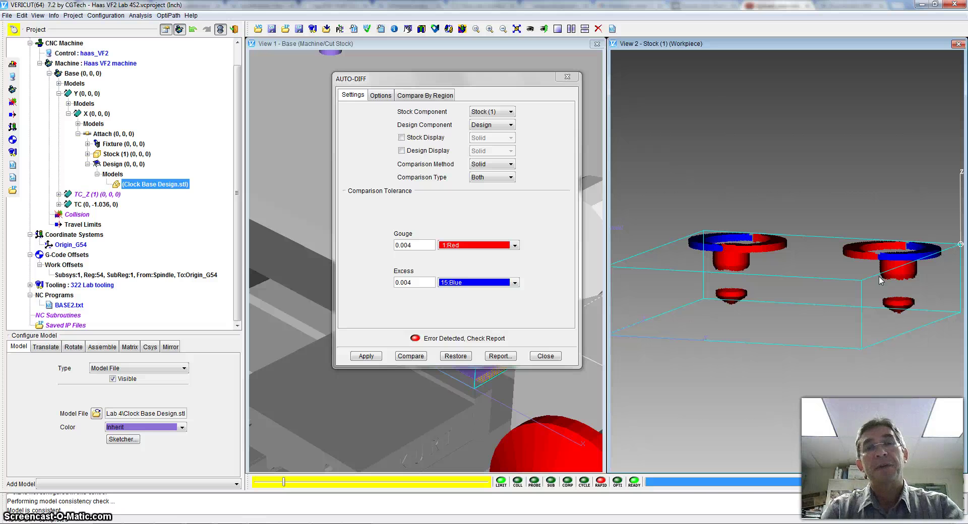
left_click(842, 270)
left_click(732, 257)
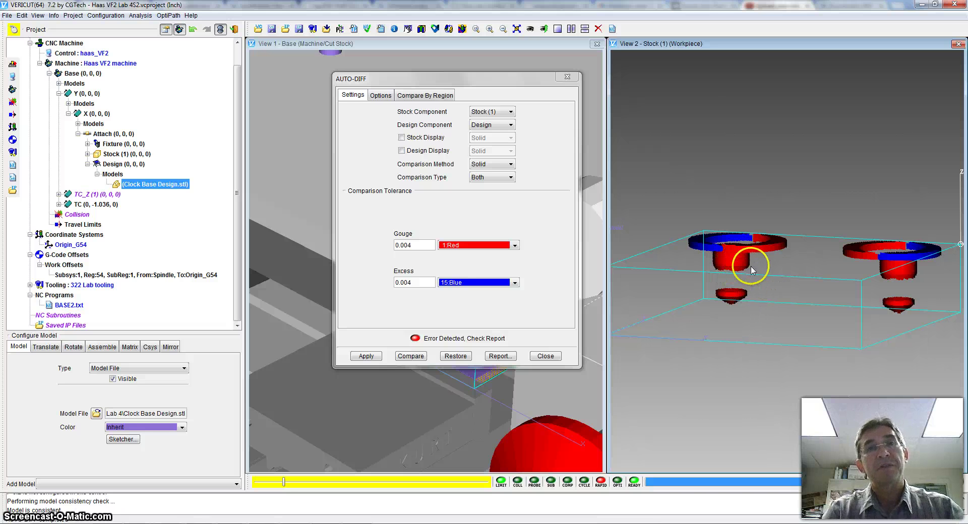
left_click_drag(760, 206, 745, 243, "ctrl")
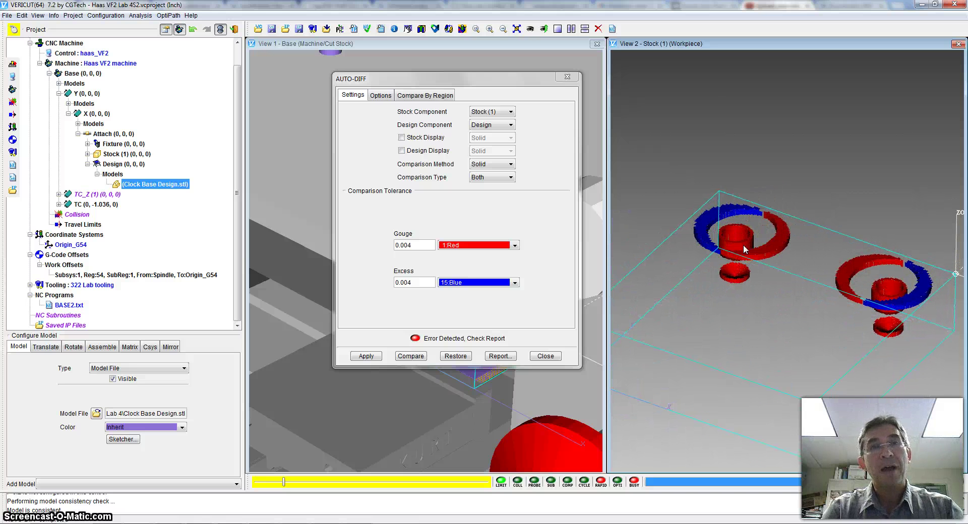